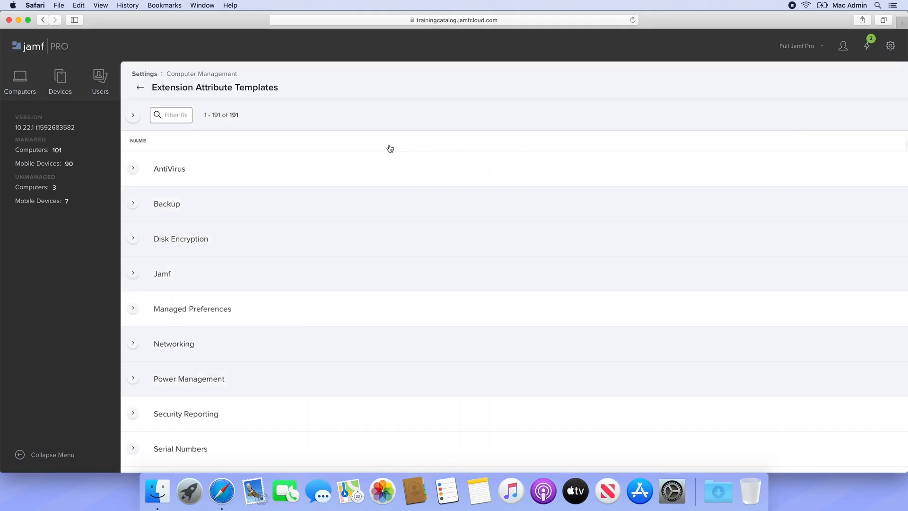
# Step: Browse the AntiVirus, Backup and Disk Encryption template groups
pyautogui.click(133, 169)
pyautogui.click(133, 169)
pyautogui.click(131, 203)
pyautogui.click(131, 203)
pyautogui.click(130, 240)
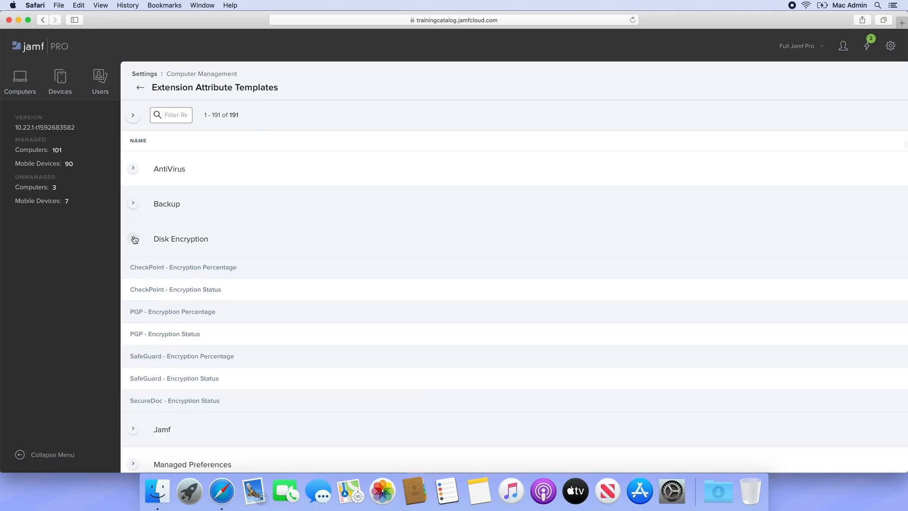
pyautogui.click(134, 240)
# Step: Filter templates for 'battery health status' and start a new attribute from Battery Health Status
pyautogui.click(166, 115)
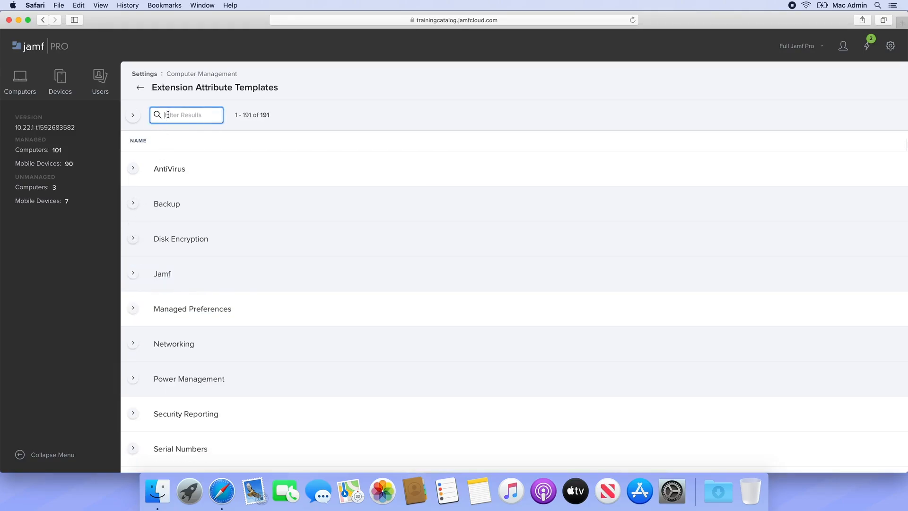
pyautogui.write('battery heal')
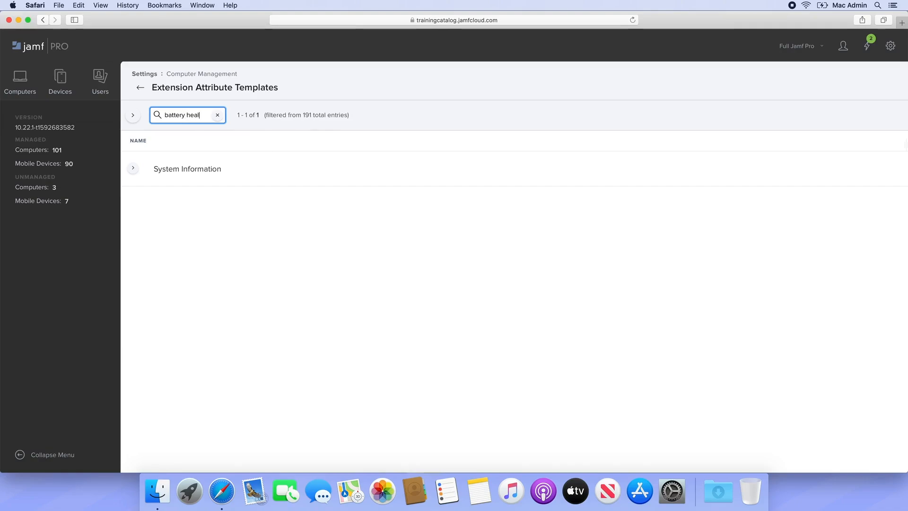
pyautogui.write('th status')
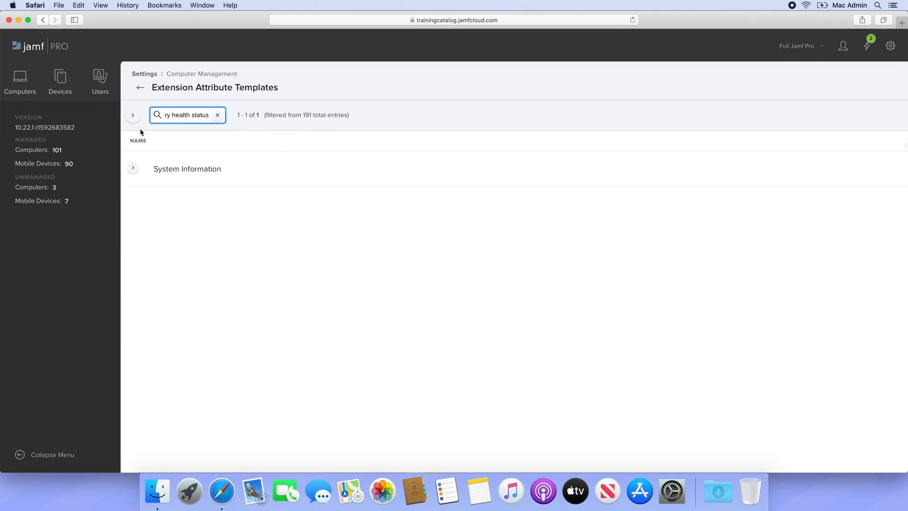
pyautogui.click(138, 169)
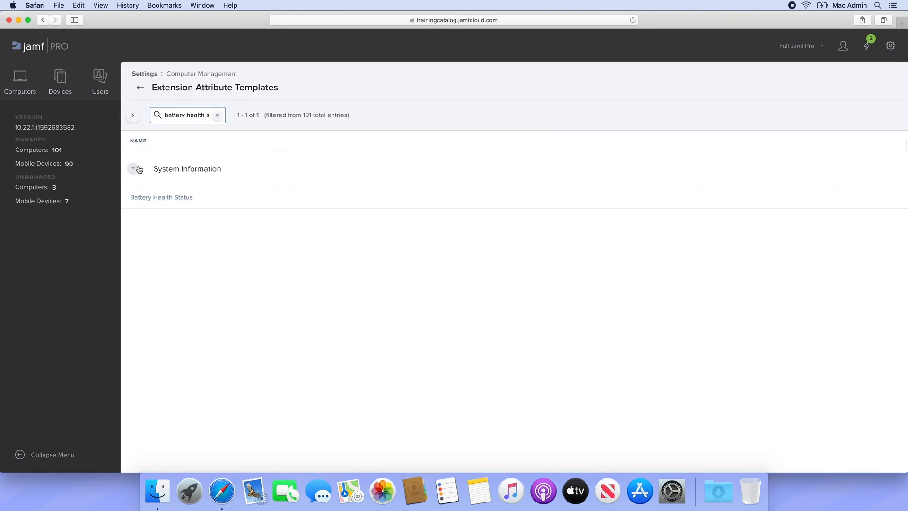
pyautogui.click(157, 198)
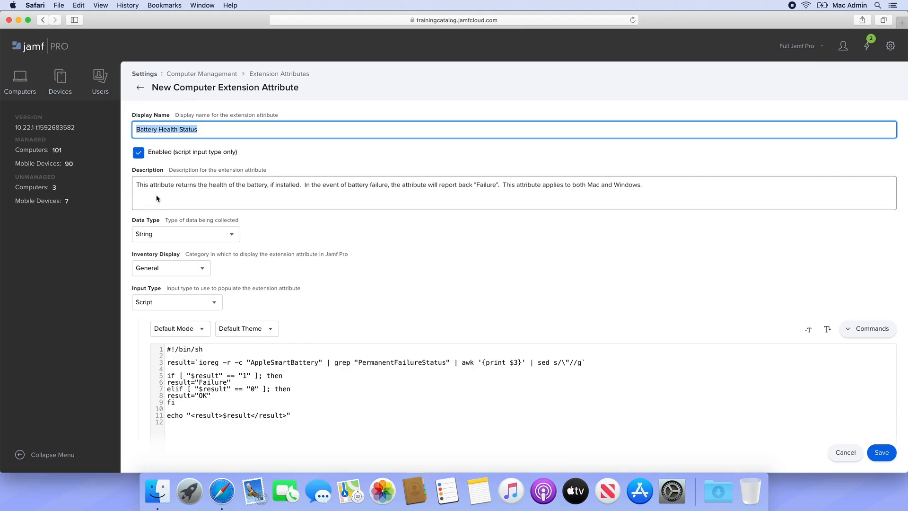
# Step: Display the attribute under Hardware and change the line 6 Failure result to 'Uh oh!'
pyautogui.click(199, 272)
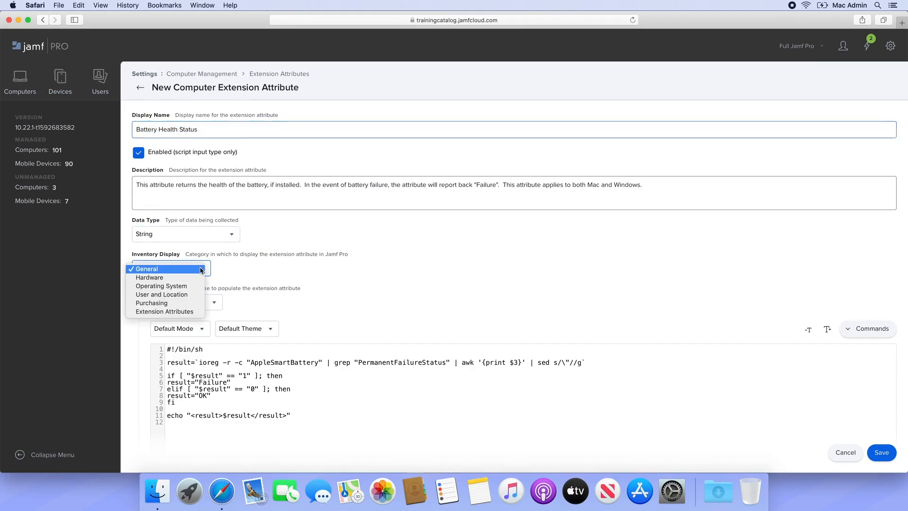
pyautogui.click(199, 278)
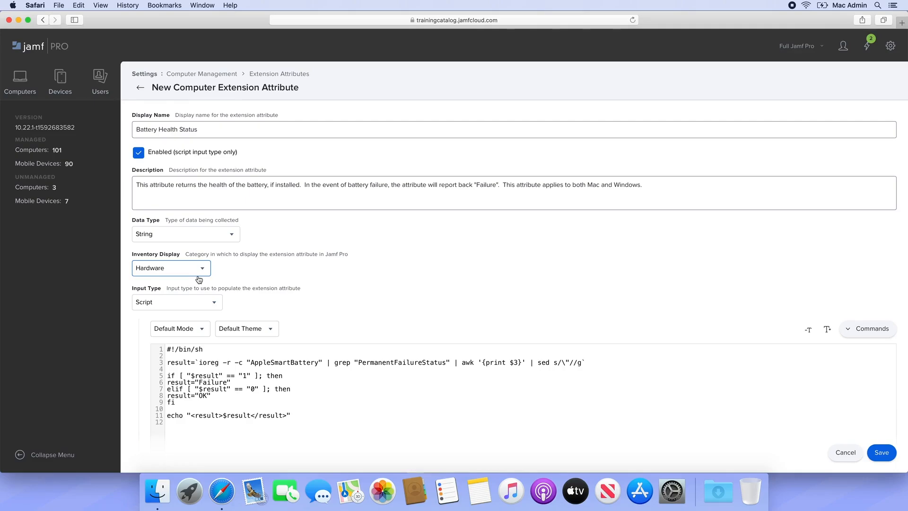
pyautogui.click(226, 382)
pyautogui.press('BackSpace')
pyautogui.press('BackSpace')
pyautogui.press('BackSpace')
pyautogui.press('BackSpace')
pyautogui.press('BackSpace')
pyautogui.press('BackSpace')
pyautogui.press('BackSpace')
pyautogui.write('Uh oh!')
# Step: Replace the line 8 OK result with 'No problems!' and save the attribute
pyautogui.press('Right')
pyautogui.press('Down')
pyautogui.press('Down')
pyautogui.press('Left')
pyautogui.press('BackSpace')
pyautogui.press('BackSpace')
pyautogui.write('No problems!')
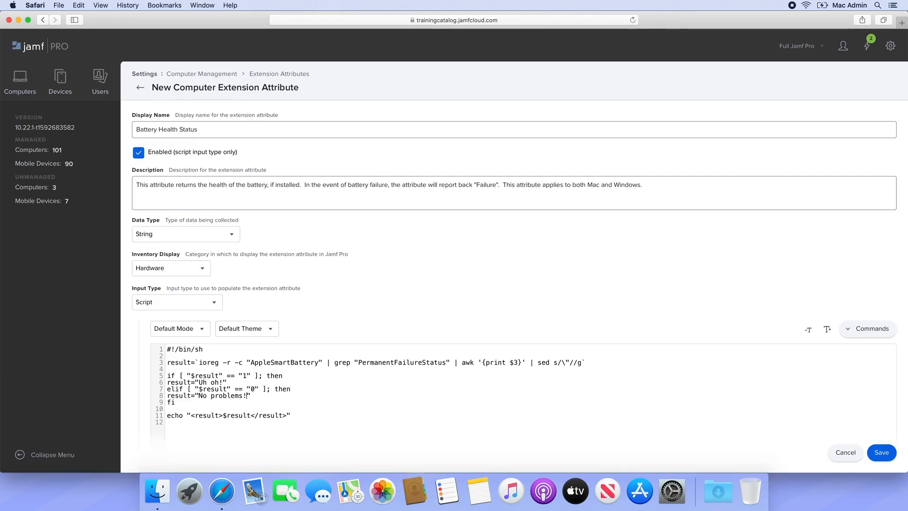
pyautogui.click(884, 454)
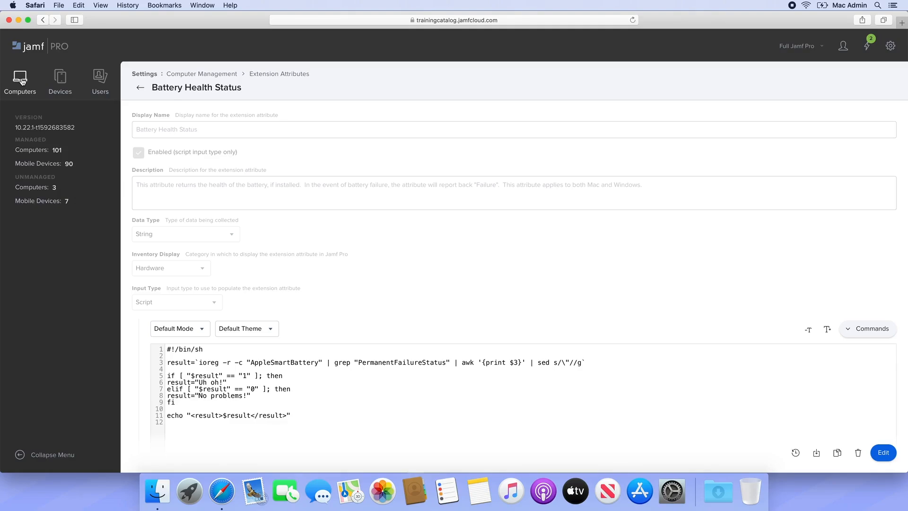
# Step: Launch Terminal via Spotlight, run 'sudo jamf recon', then return to Safari
pyautogui.press('super+space')
pyautogui.write('termina')
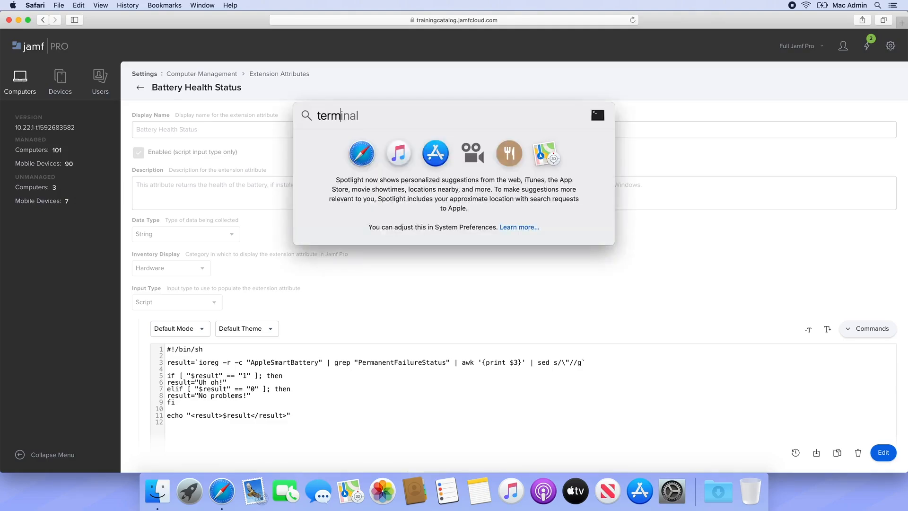
pyautogui.press('Return')
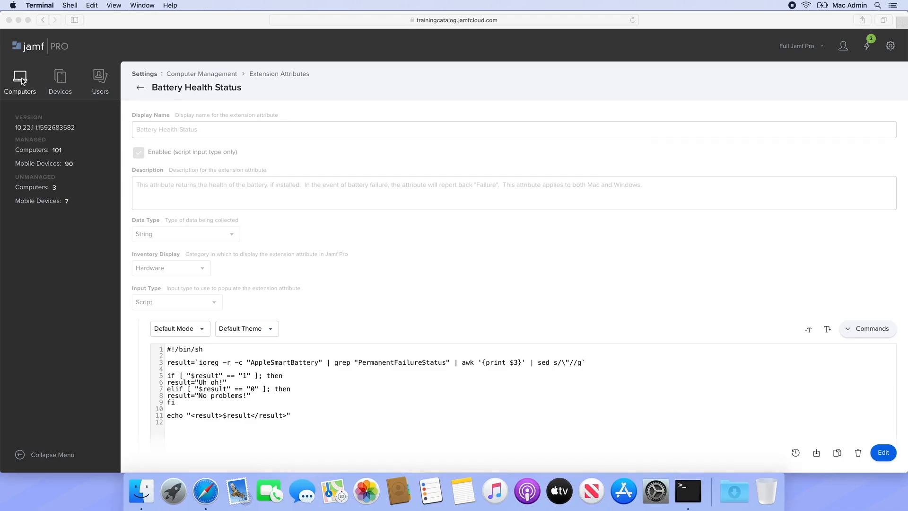
pyautogui.write('sudo jamf recon')
pyautogui.press('Return')
pyautogui.press('Return')
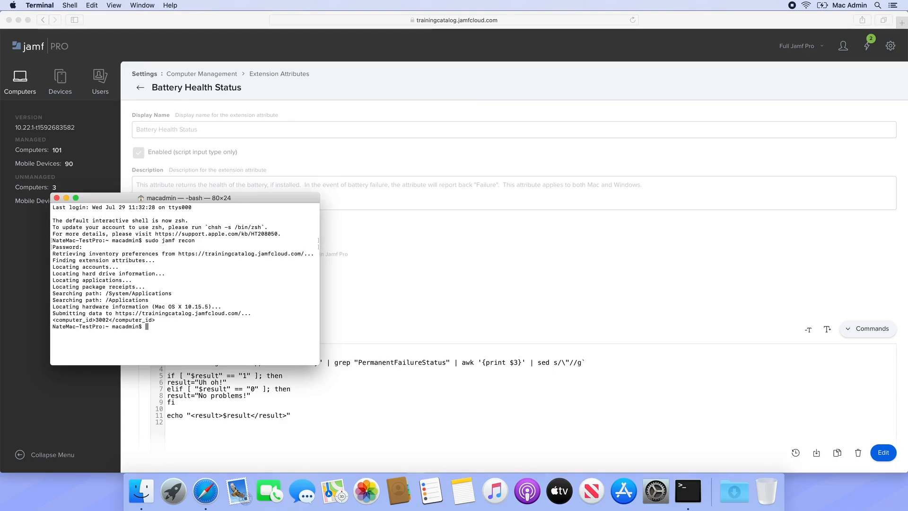
pyautogui.press('super+Tab')
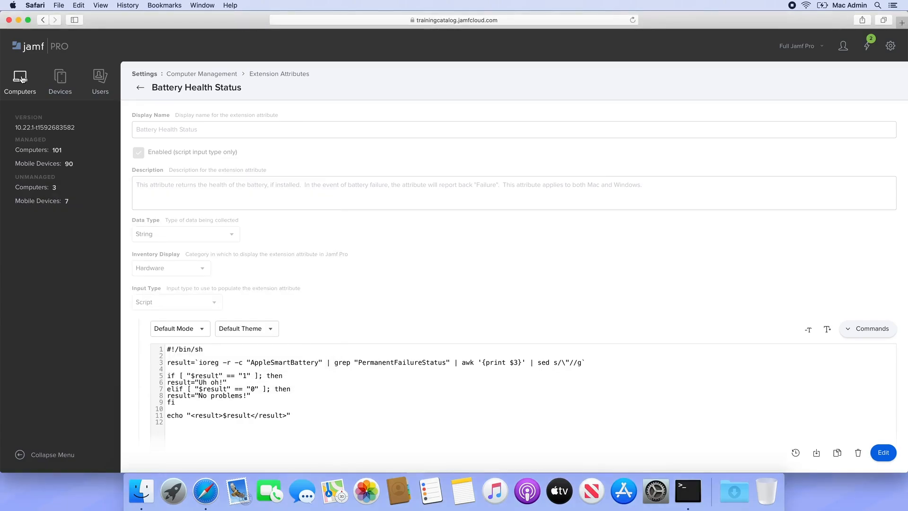
# Step: Search Computers for the test Mac by its user's name, open its Hardware details, and scroll to Extension Attributes
pyautogui.click(21, 78)
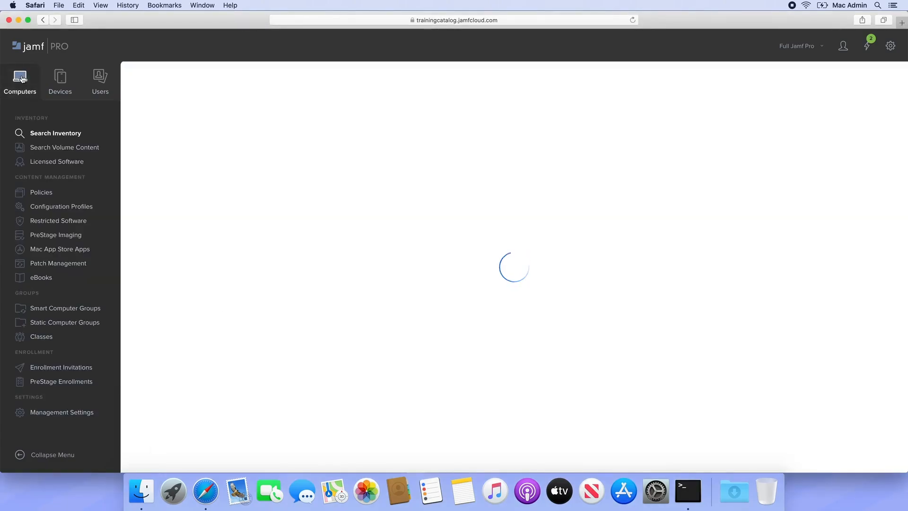
pyautogui.press('Return')
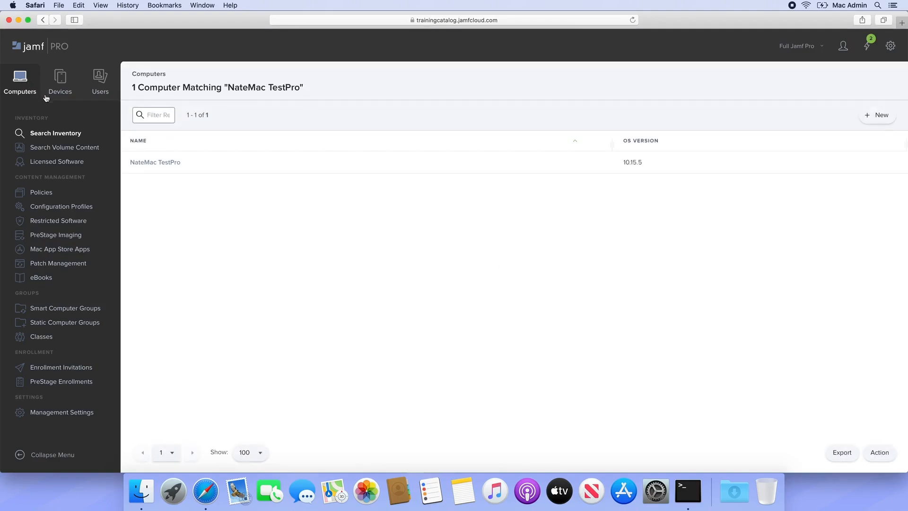
pyautogui.click(143, 162)
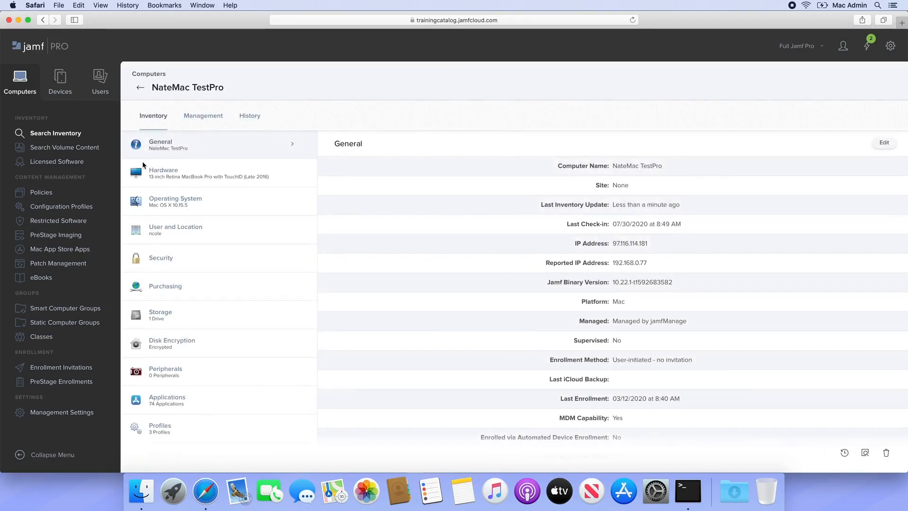
pyautogui.click(165, 176)
pyautogui.scroll(-10, 442, 287)
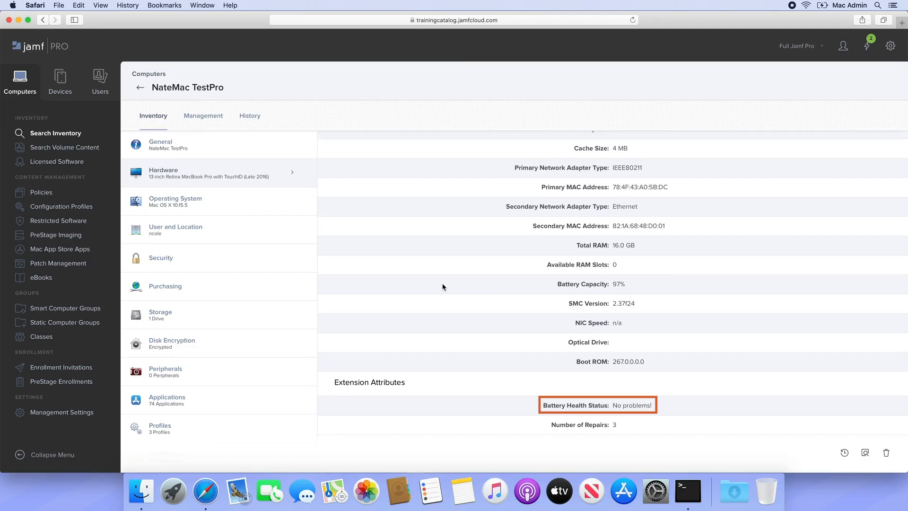
# Step: Open the computer extension attribute Upload dialog, then start a new tab for jamf.com/jamf-nation
pyautogui.click(81, 415)
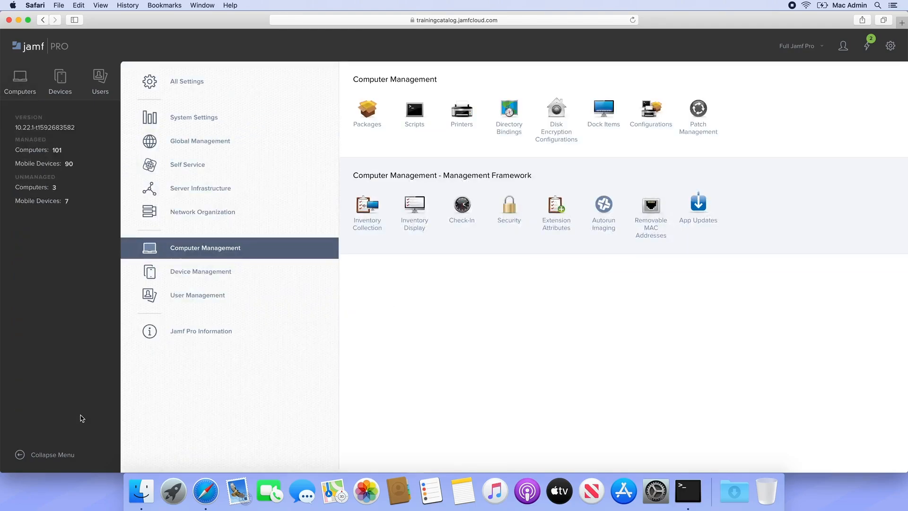
pyautogui.click(555, 222)
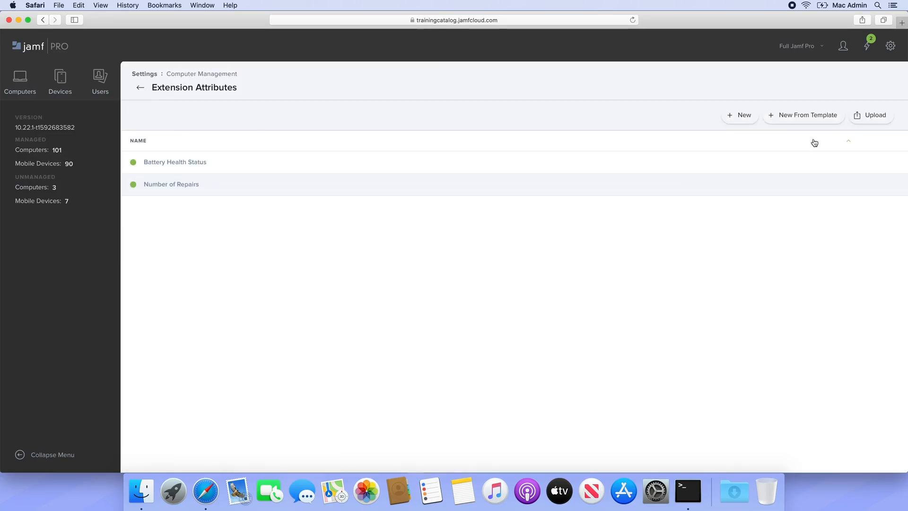
pyautogui.click(861, 120)
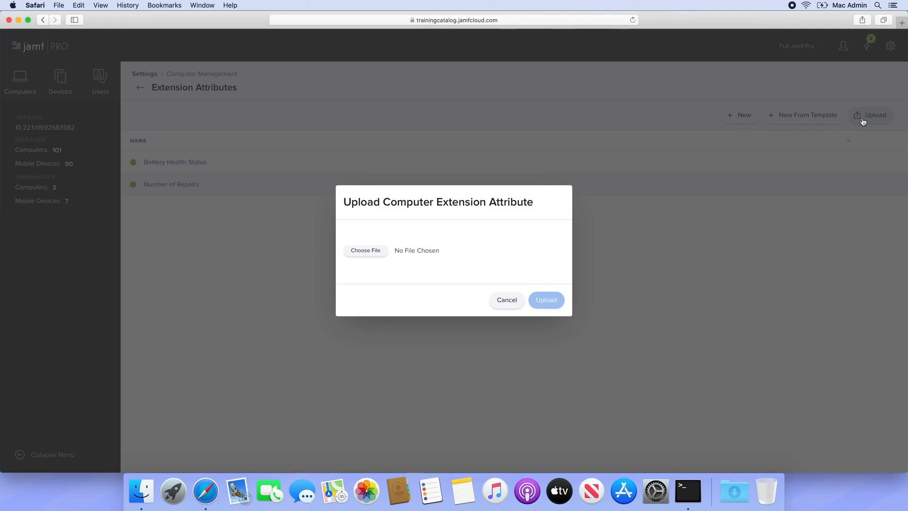
pyautogui.press('super+t')
pyautogui.write('jamf.com/jamf-nation')
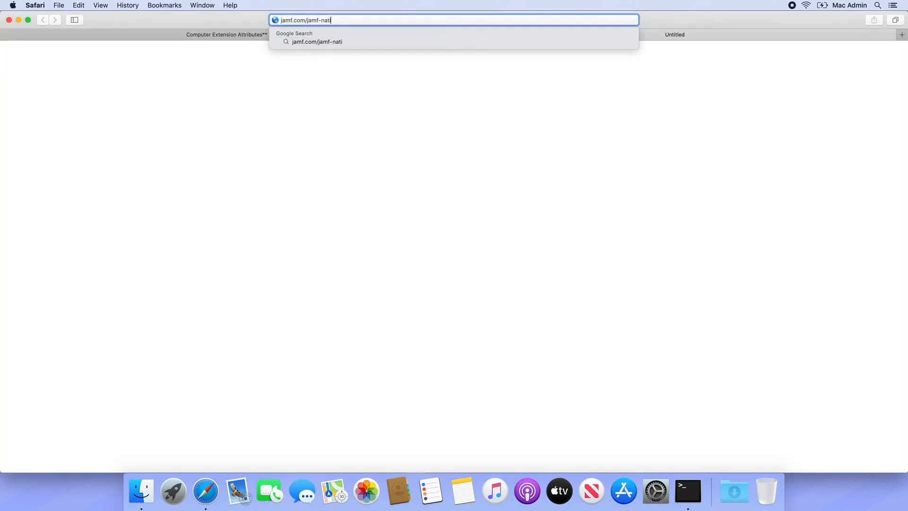
# Step: Load Jamf Nation and search its shared extension attributes for 'Software Updates'
pyautogui.press('Return')
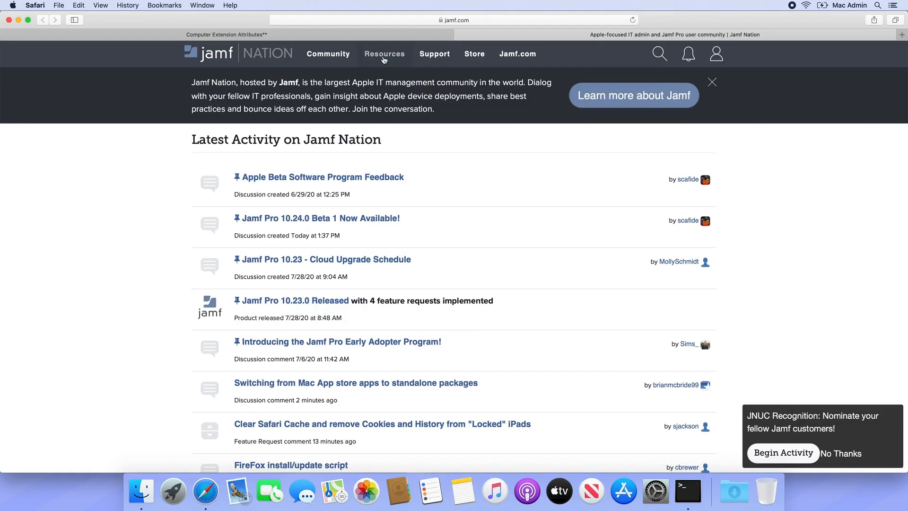
pyautogui.moveTo(384, 58)
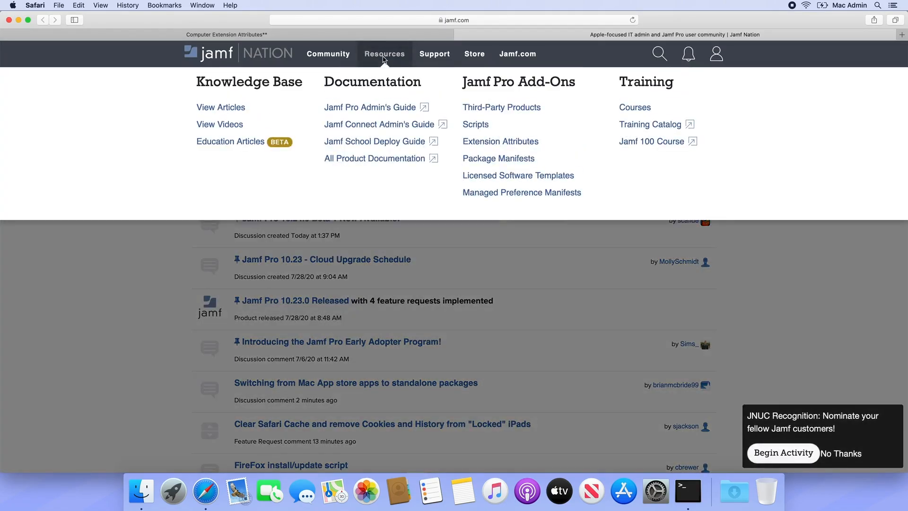
pyautogui.click(485, 143)
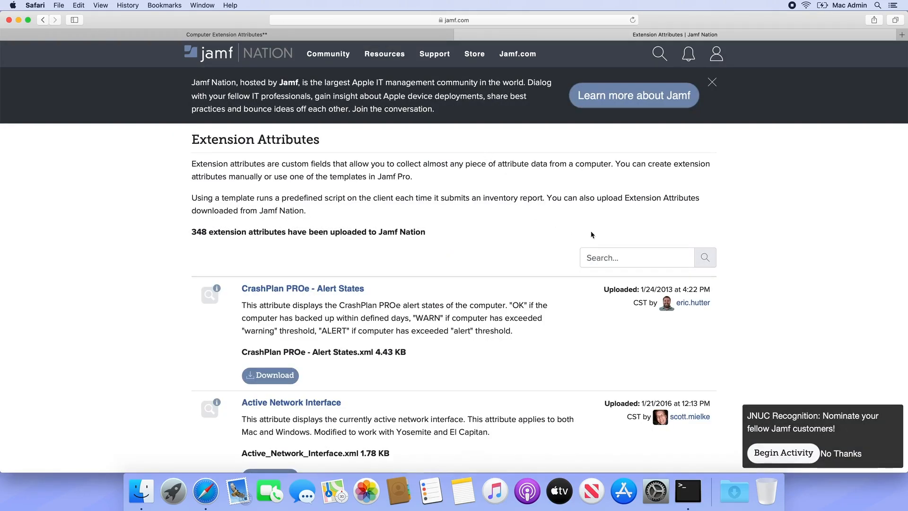
pyautogui.click(615, 258)
pyautogui.write('Software Updates')
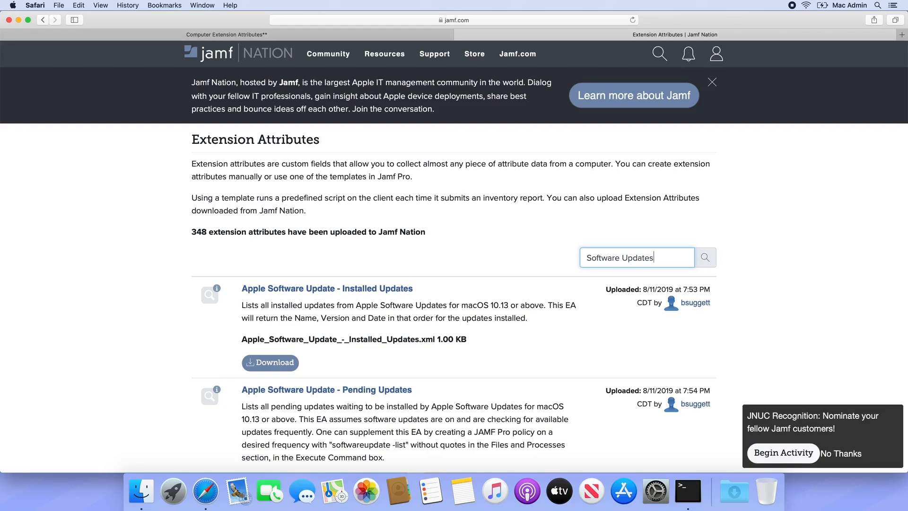
# Step: Download the Installed Updates attribute XML, allowing jamf.com downloads, and return to Jamf Pro
pyautogui.click(282, 361)
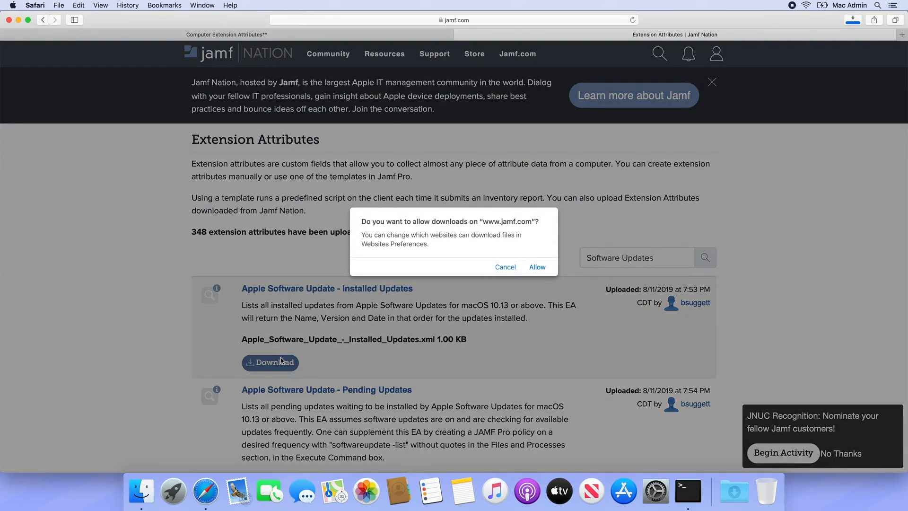
pyautogui.click(538, 268)
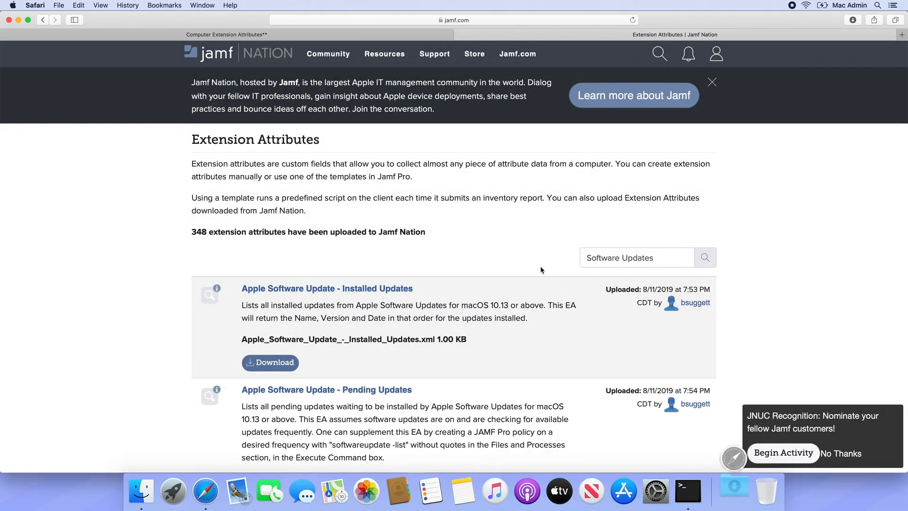
pyautogui.click(286, 34)
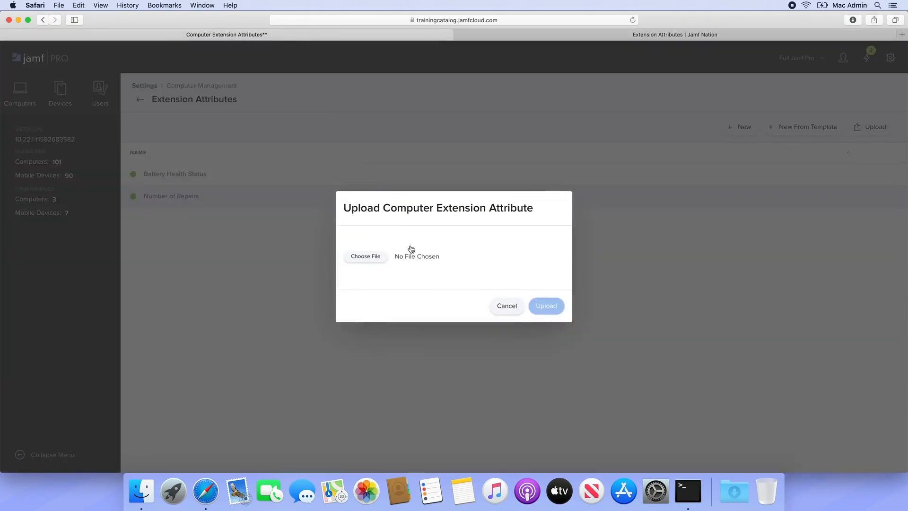
# Step: Upload Apple_Software_Update_-_Installed_Updates.xml from the Downloads folder
pyautogui.click(376, 257)
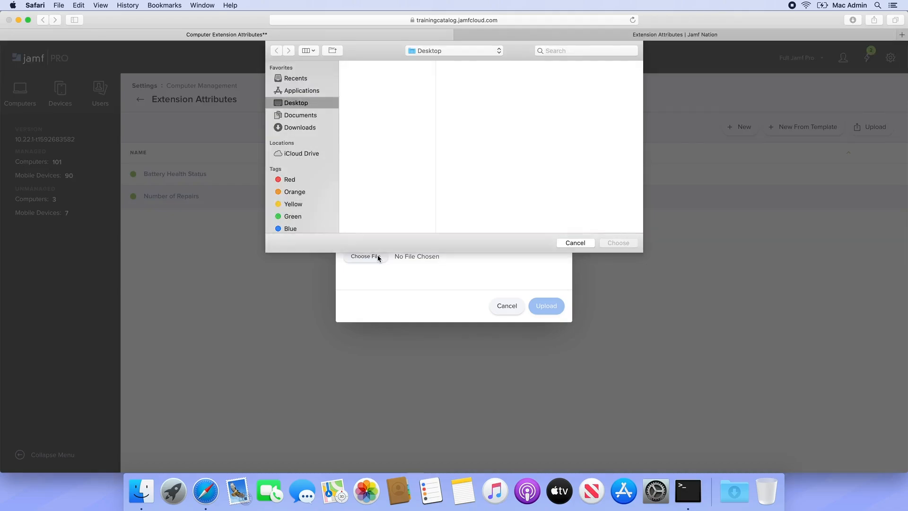
pyautogui.click(307, 126)
pyautogui.click(371, 65)
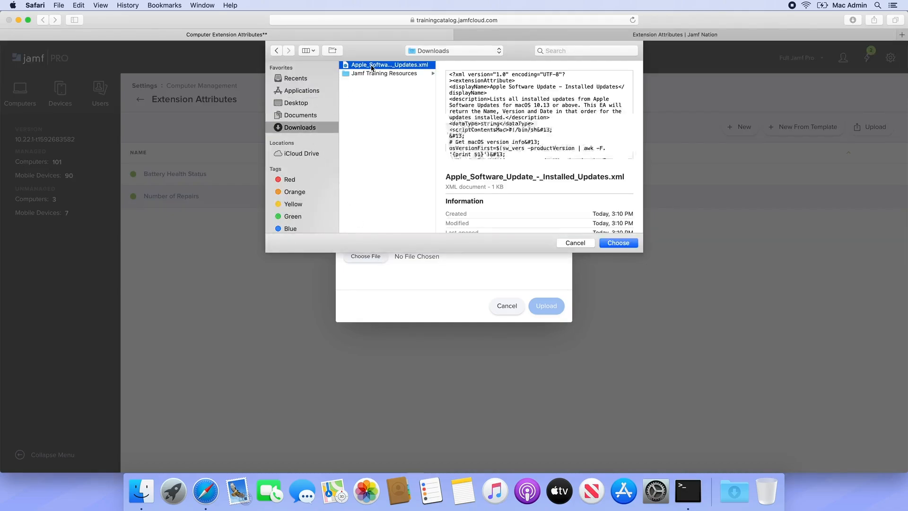
pyautogui.click(616, 244)
pyautogui.click(554, 307)
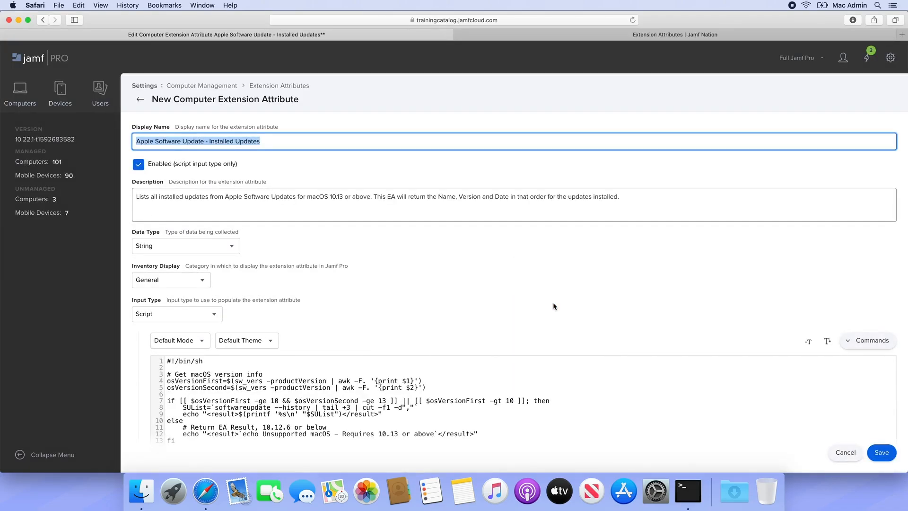
# Step: Set Inventory Display to Operating System and save the attribute
pyautogui.click(194, 279)
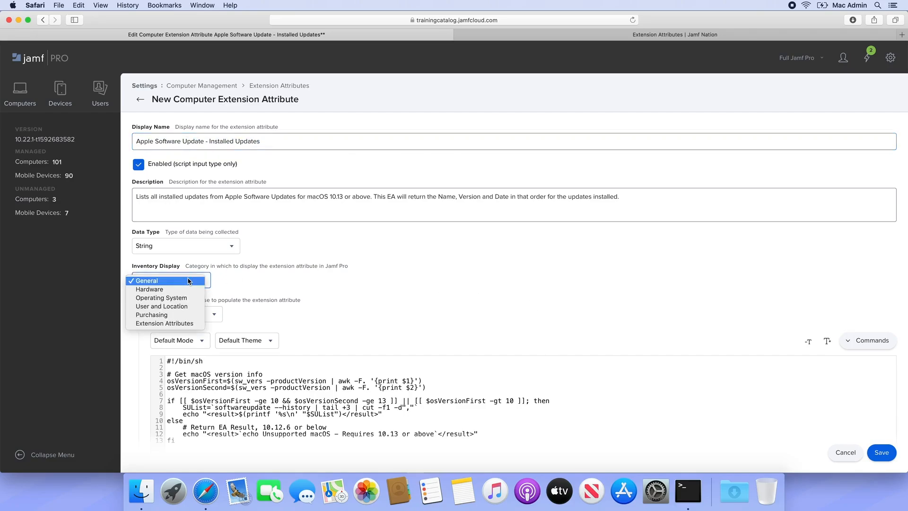
pyautogui.click(185, 298)
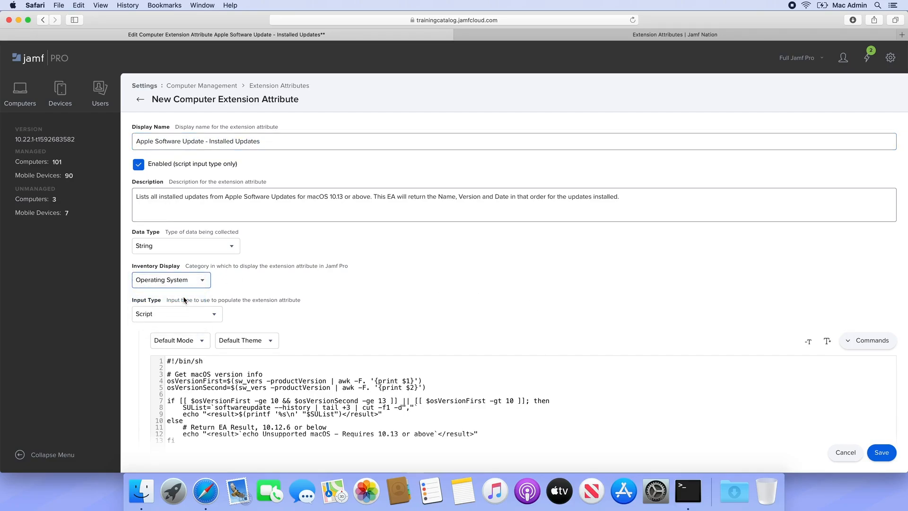
pyautogui.click(882, 455)
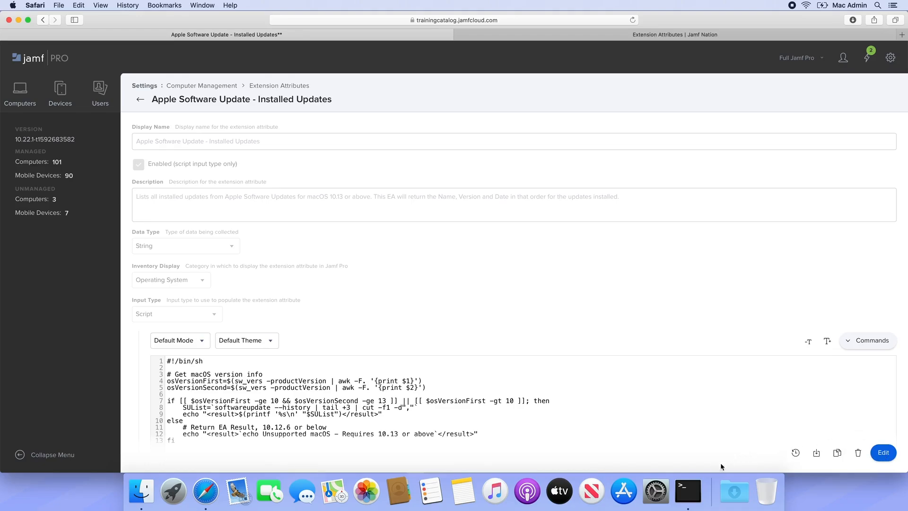
# Step: Run 'sudo jamf recon' again in Terminal, then go back to Jamf Pro computer search
pyautogui.click(688, 493)
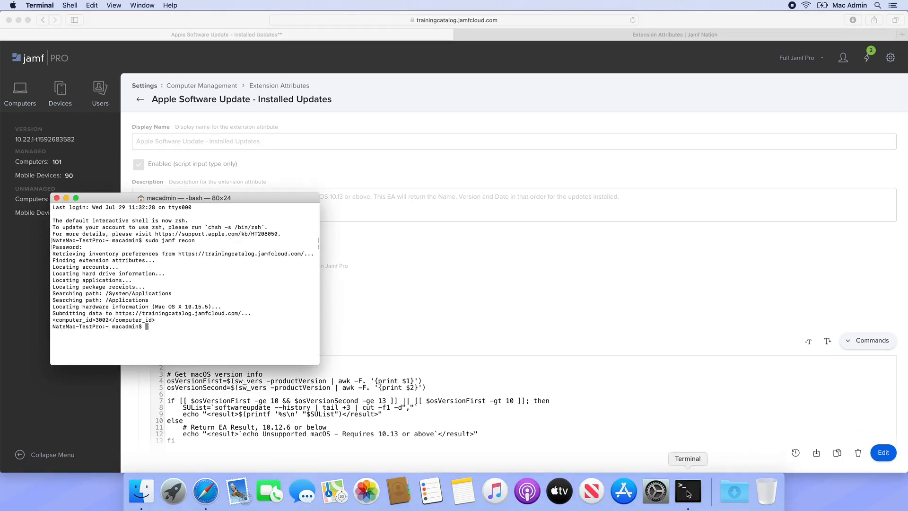
pyautogui.write('sudo jamf recon')
pyautogui.press('Return')
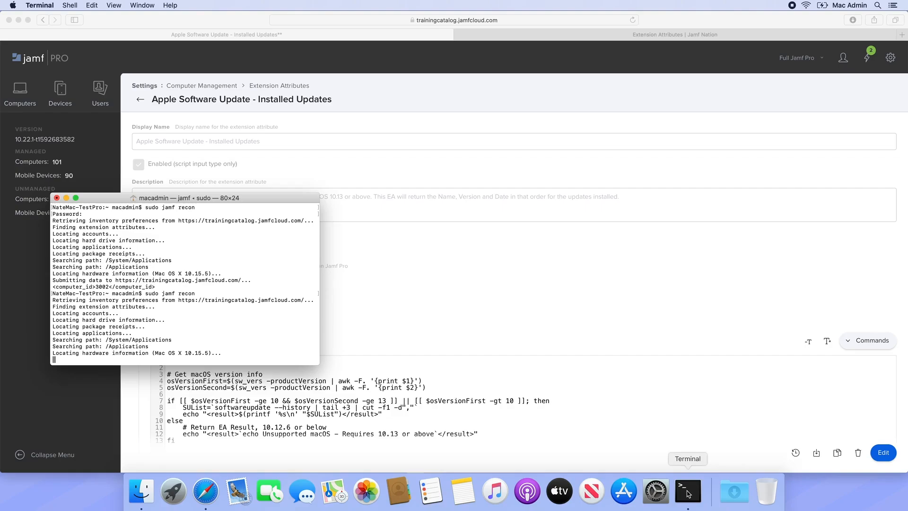
pyautogui.click(18, 93)
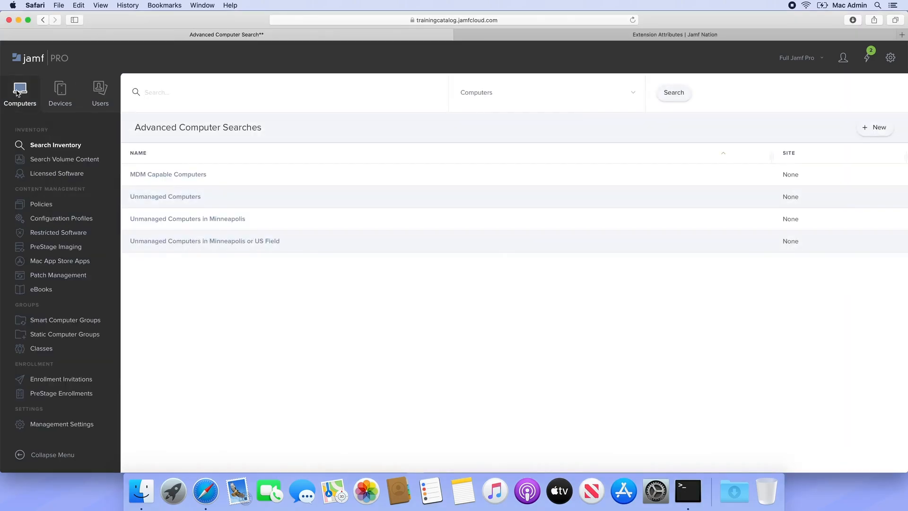
# Step: Find the test computer's record and view its Operating System details, then open management settings
pyautogui.write('NateMac TestPro')
pyautogui.press('Return')
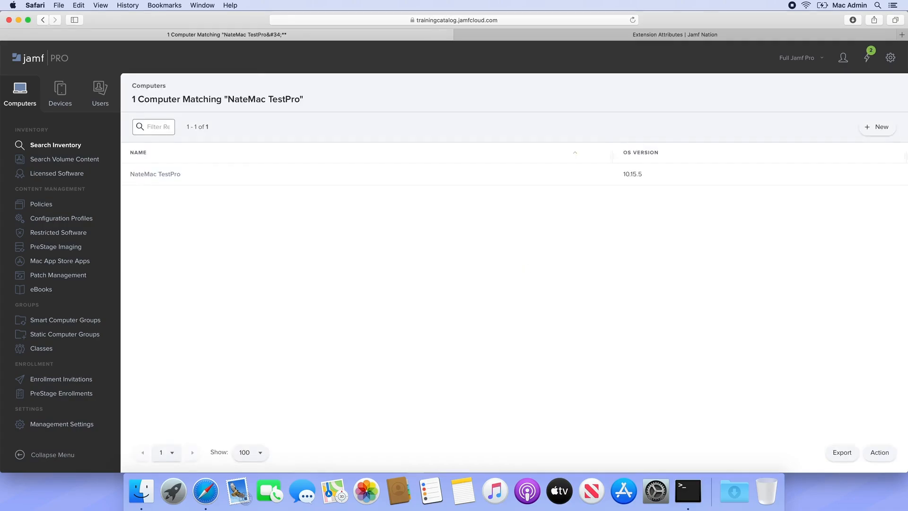
pyautogui.click(165, 176)
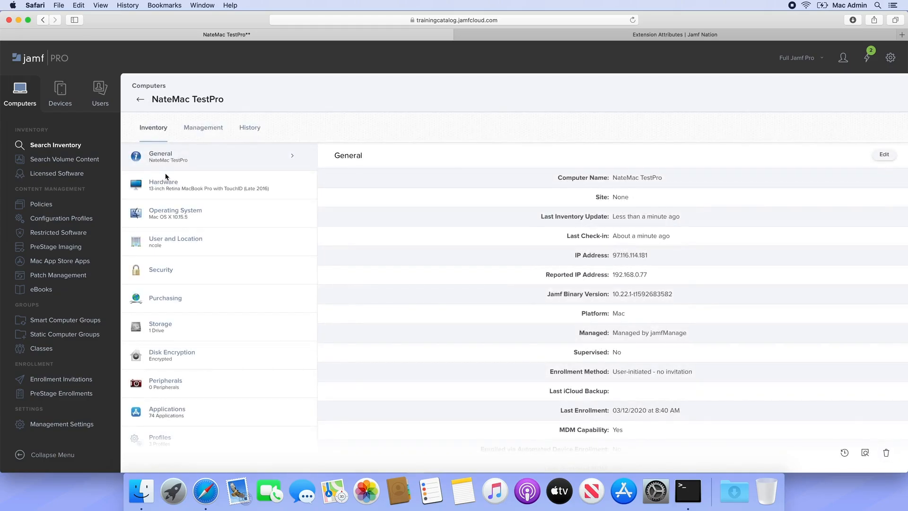
pyautogui.click(169, 221)
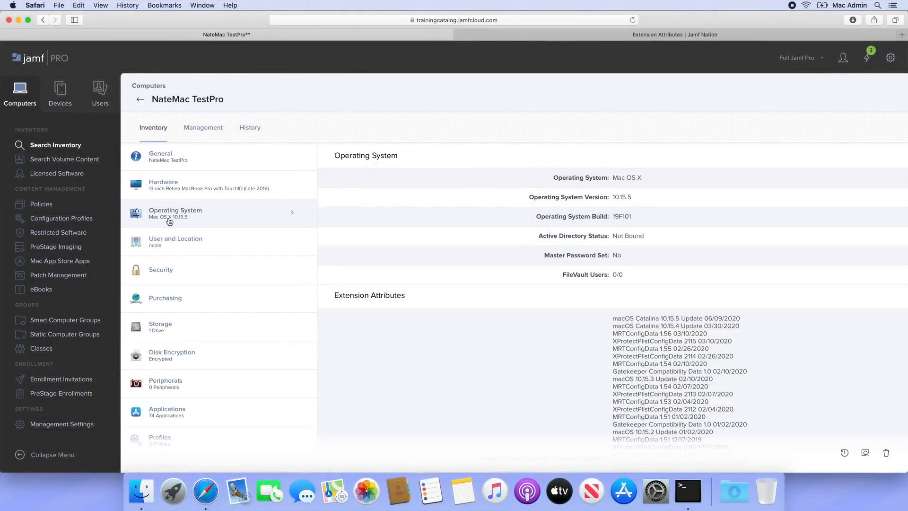
pyautogui.click(52, 428)
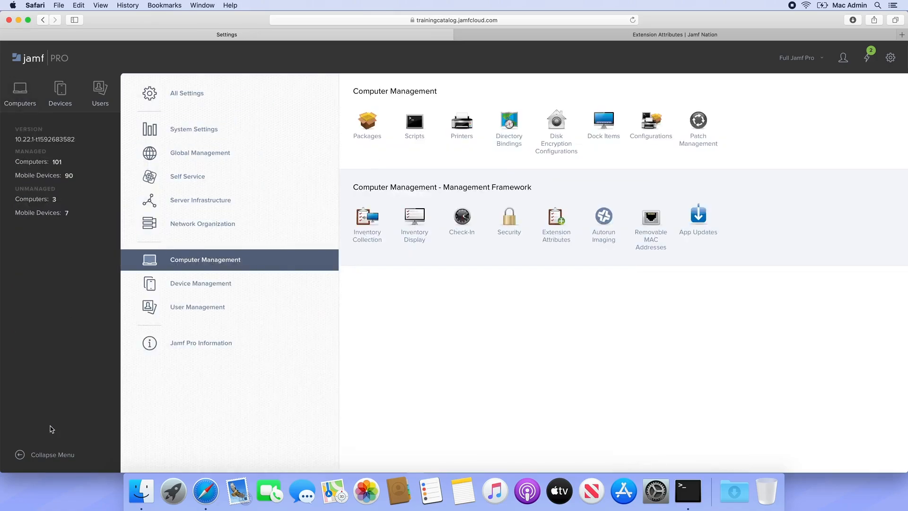
# Step: Start a new computer extension attribute with the LDAP Attribute Mapping input type
pyautogui.click(558, 220)
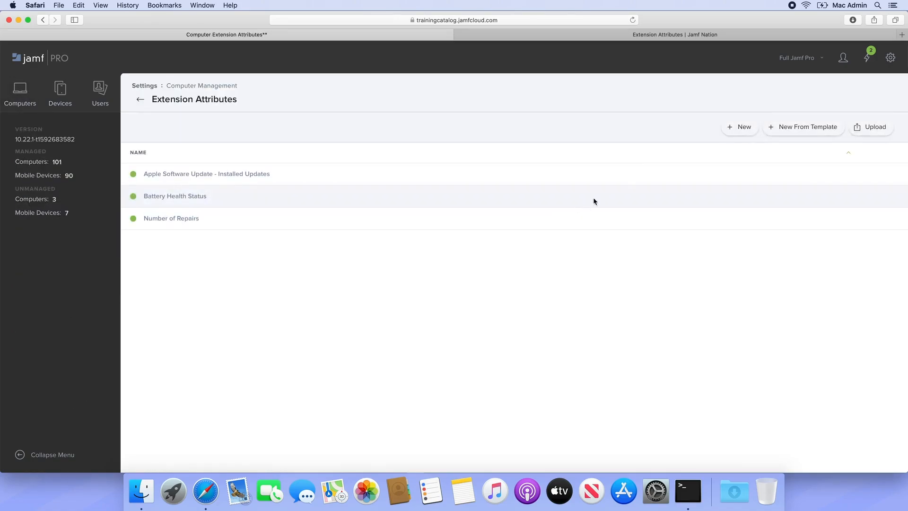
pyautogui.click(735, 132)
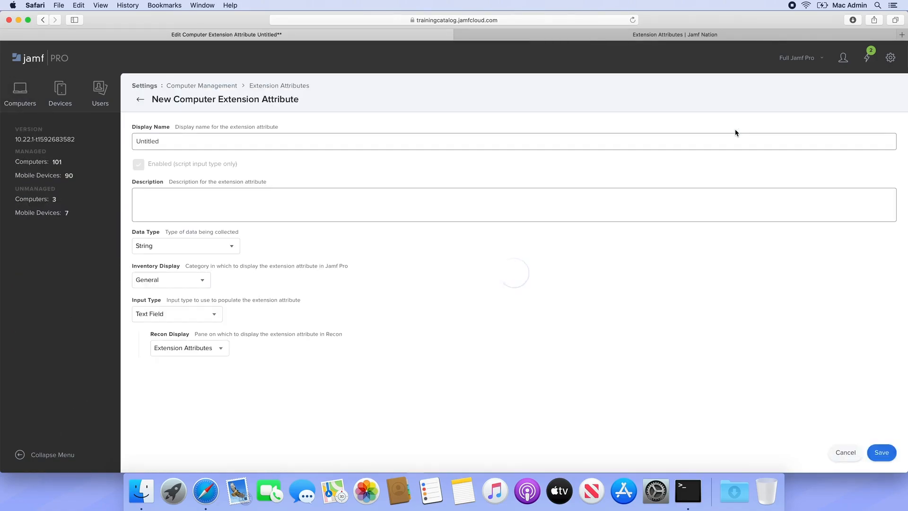
pyautogui.click(213, 316)
pyautogui.click(205, 339)
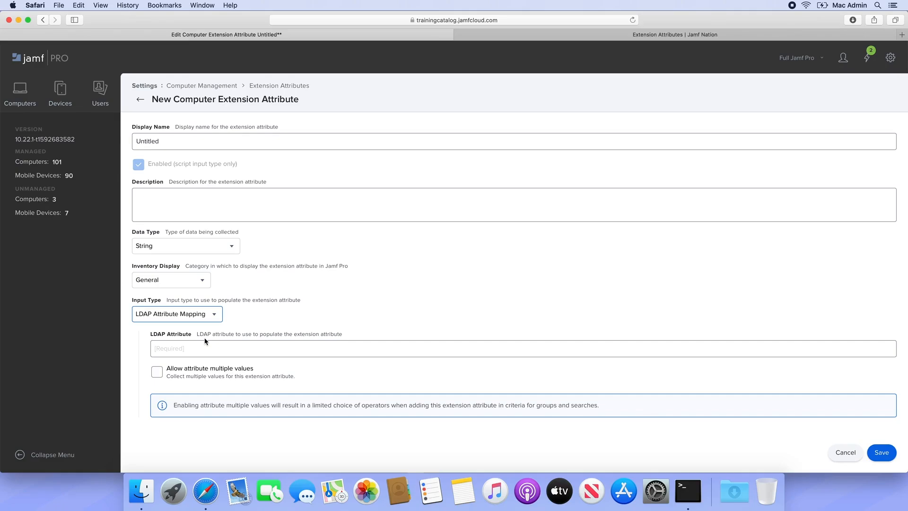
# Step: Name it 'Graduation Year' with description 'Graduation class year from LDAP'
pyautogui.click(186, 142)
pyautogui.doubleClick(186, 142)
pyautogui.write('Graduation Year')
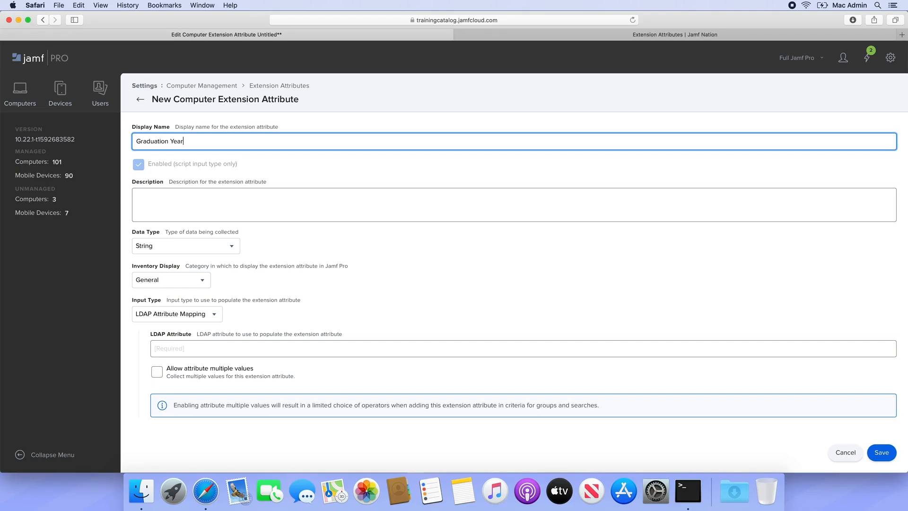
pyautogui.press('Tab')
pyautogui.write('Graduation clas')
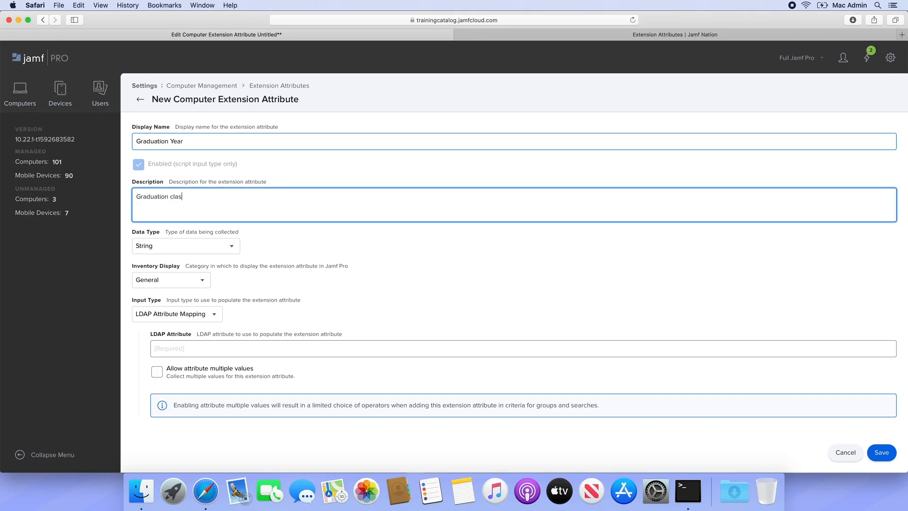
pyautogui.write('s year from LDAP')
# Step: Set data type Integer, display under User and Location, LDAP attribute pager, and save
pyautogui.click(187, 246)
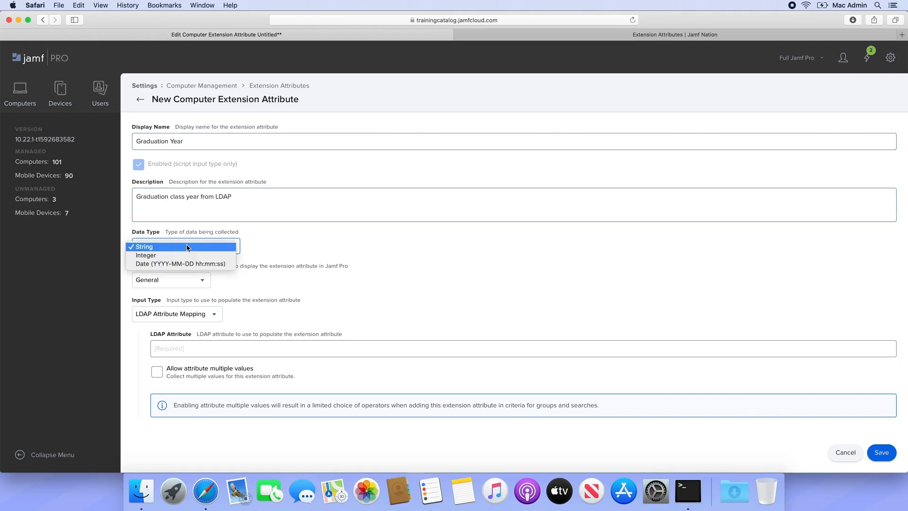
pyautogui.click(187, 256)
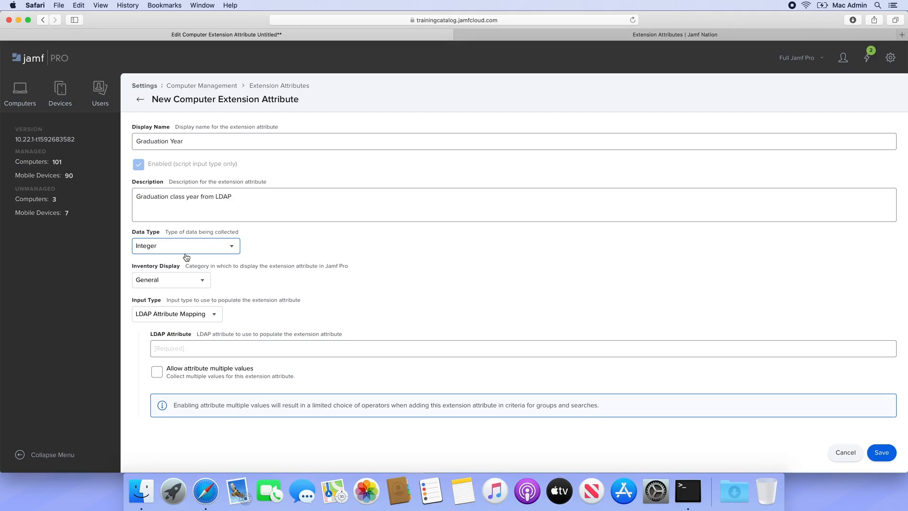
pyautogui.click(186, 278)
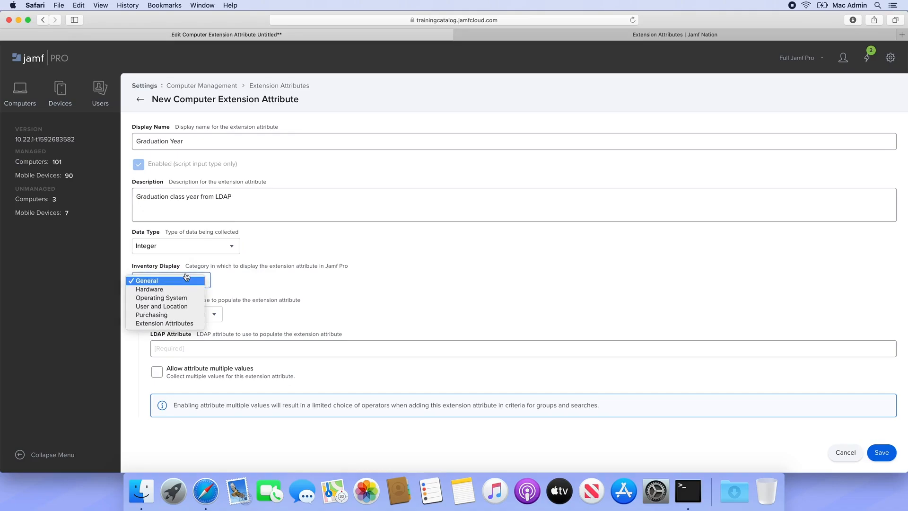
pyautogui.click(181, 307)
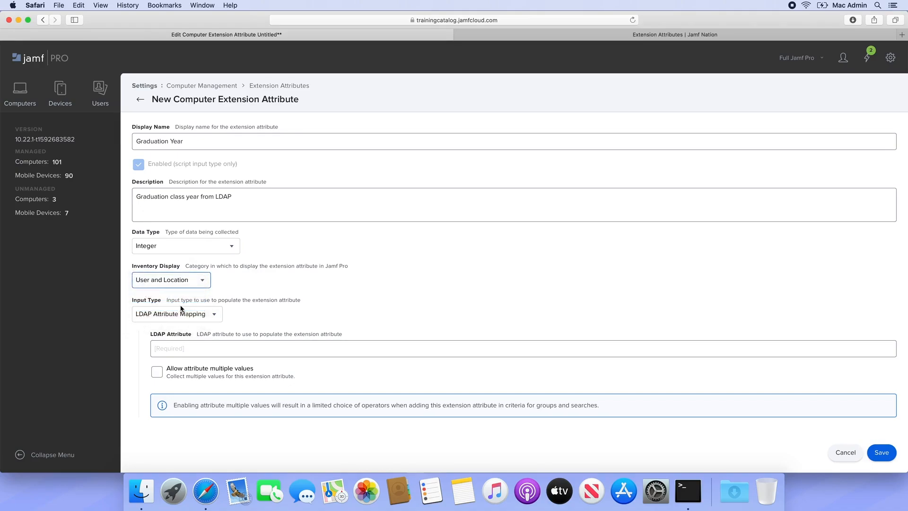
pyautogui.click(176, 348)
pyautogui.write('pager')
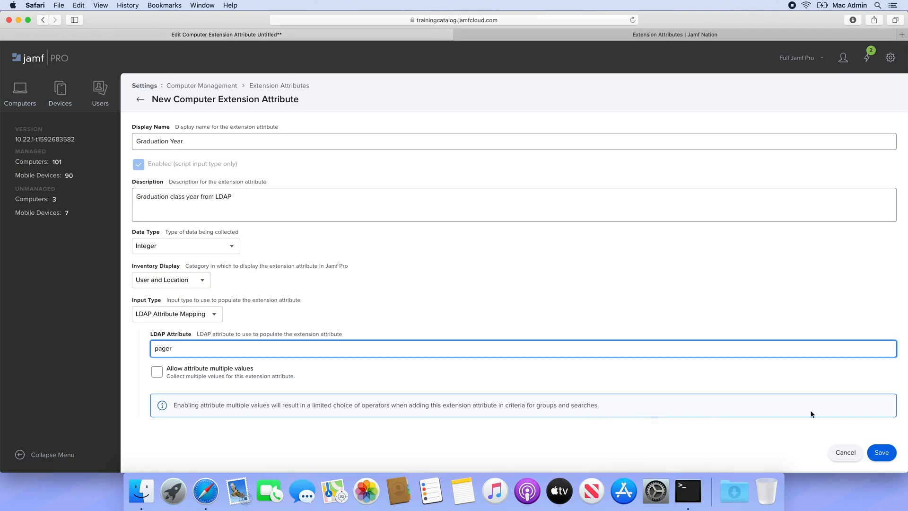
pyautogui.click(876, 454)
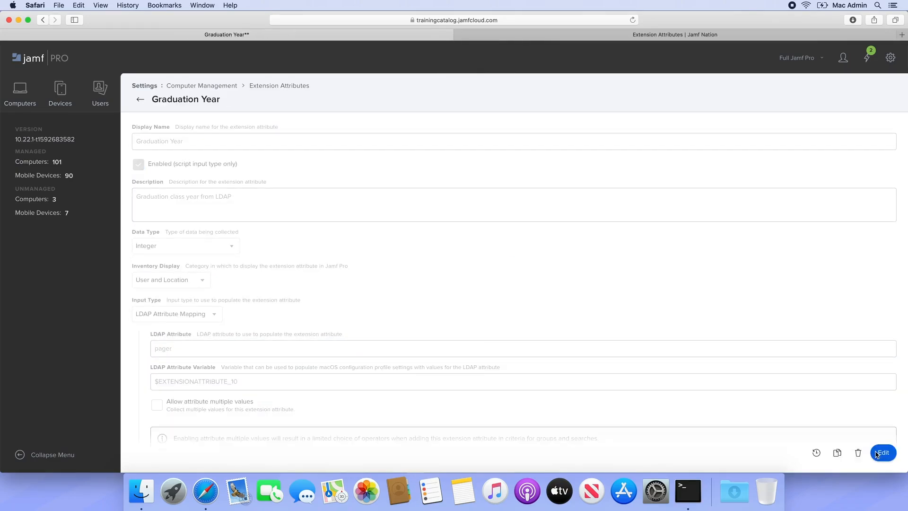
pyautogui.press('super+Tab')
# Step: Run sudo jamf recon in Terminal, then bring the Jamf Pro page in Safari back
pyautogui.write('sudo jamf recon')
pyautogui.press('Return')
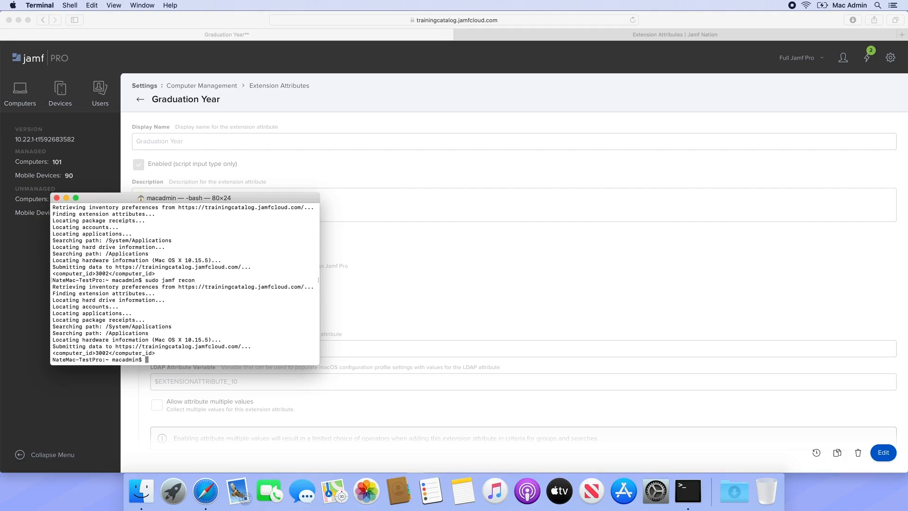
pyautogui.click(765, 404)
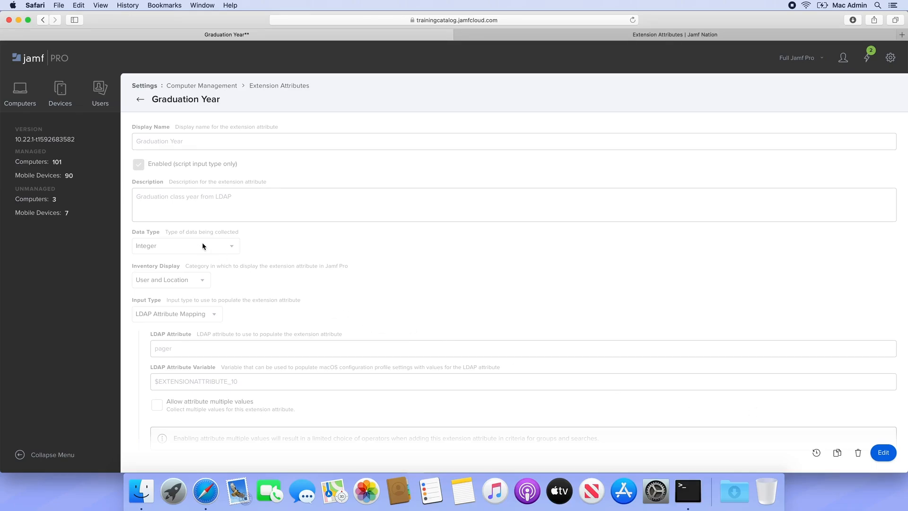
# Step: Create a new smart computer group named 'Graduation Year 2021'
pyautogui.click(13, 96)
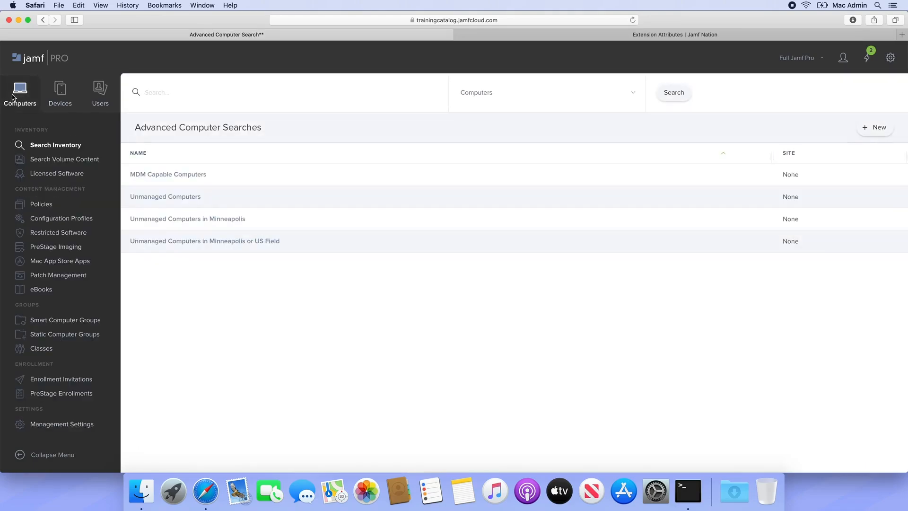
pyautogui.click(53, 320)
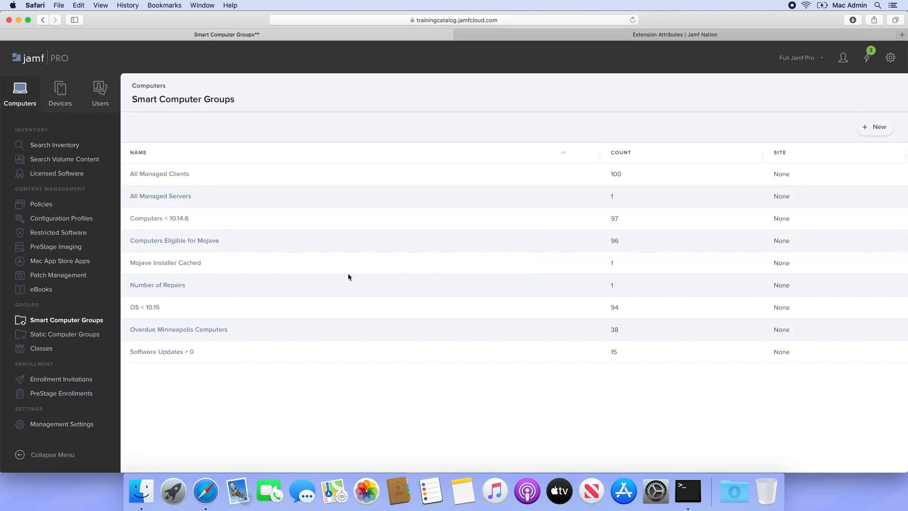
pyautogui.click(883, 126)
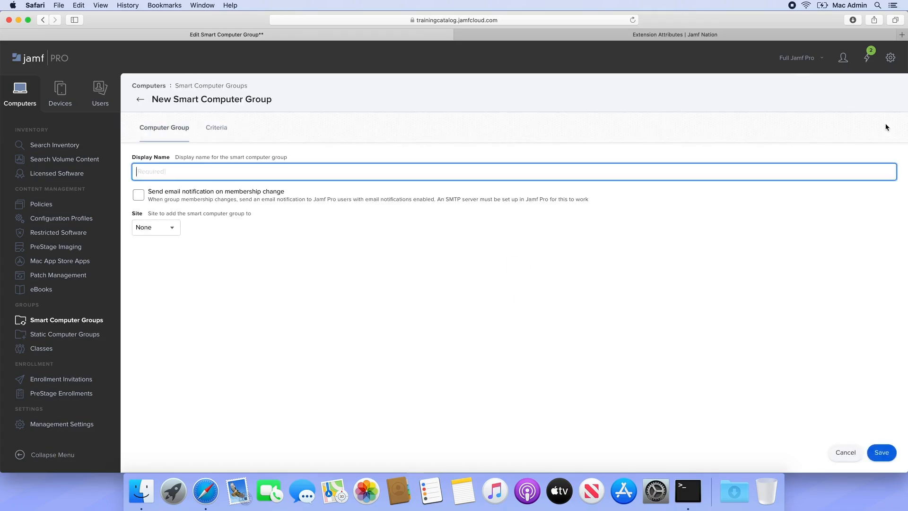
pyautogui.write('Graduation Year 2021')
# Step: Add a criterion, show advanced criteria, and search the list for 'graduation'
pyautogui.click(209, 134)
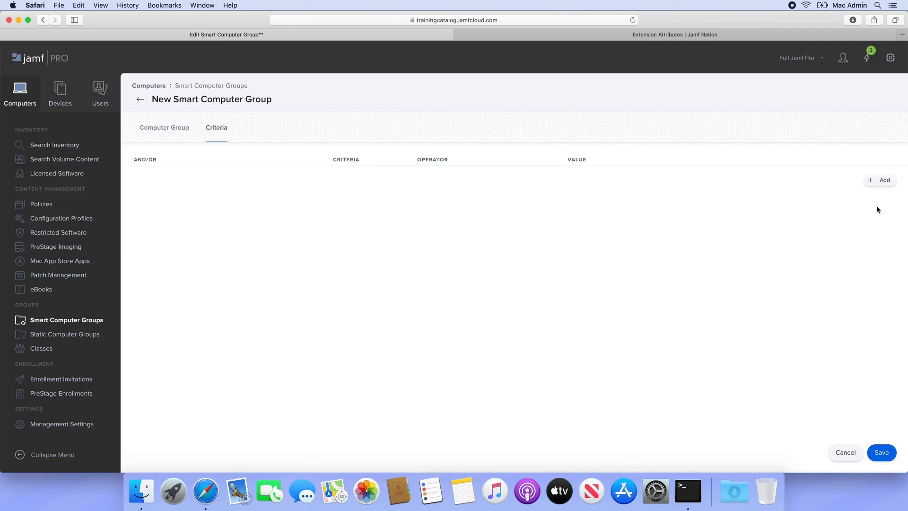
pyautogui.click(880, 180)
pyautogui.click(863, 163)
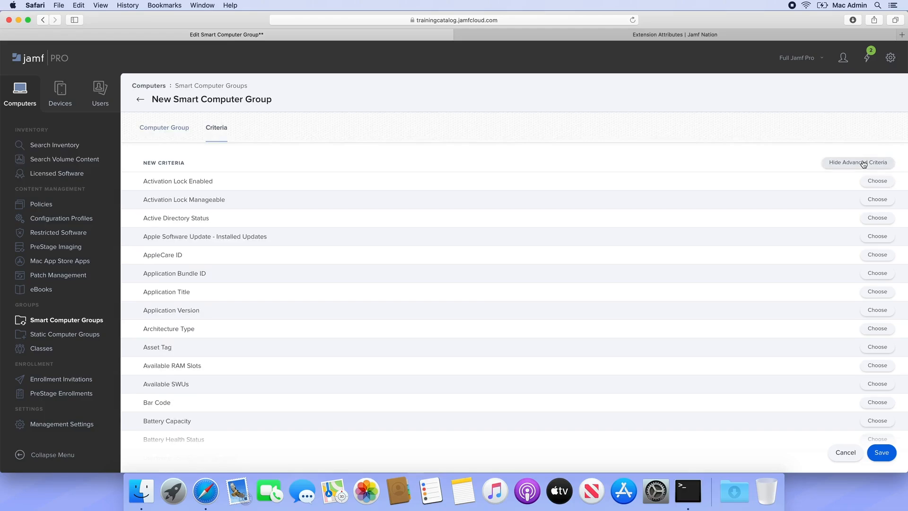
pyautogui.press('super+f')
pyautogui.write('grad')
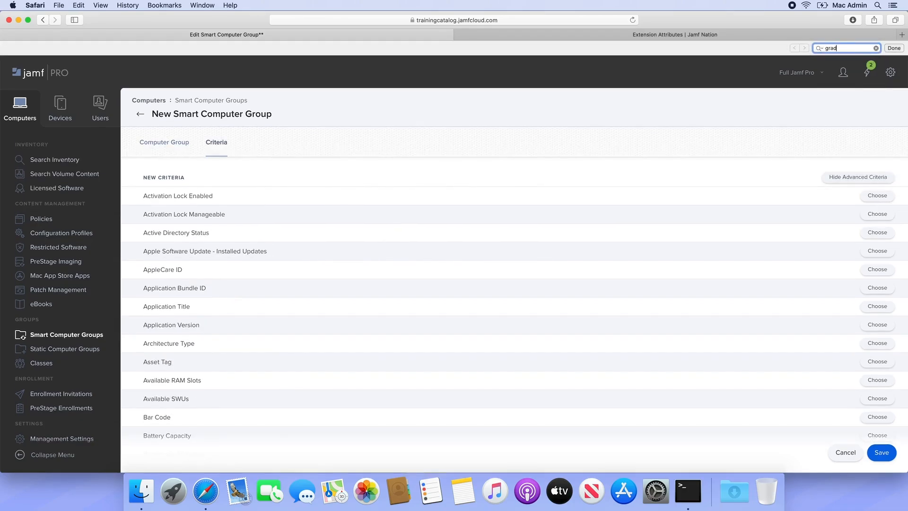
pyautogui.write('uation')
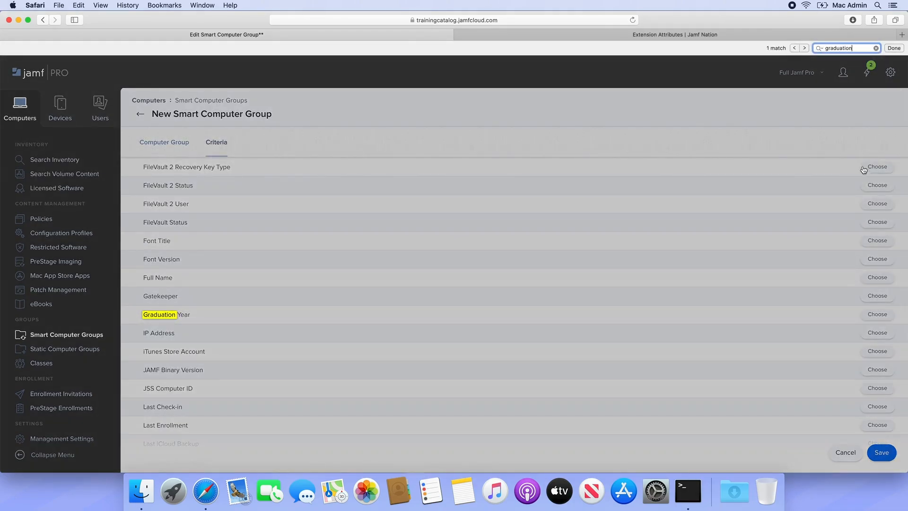
# Step: Add criterion Graduation Year is 2021, save the group, and view its member computer
pyautogui.click(871, 314)
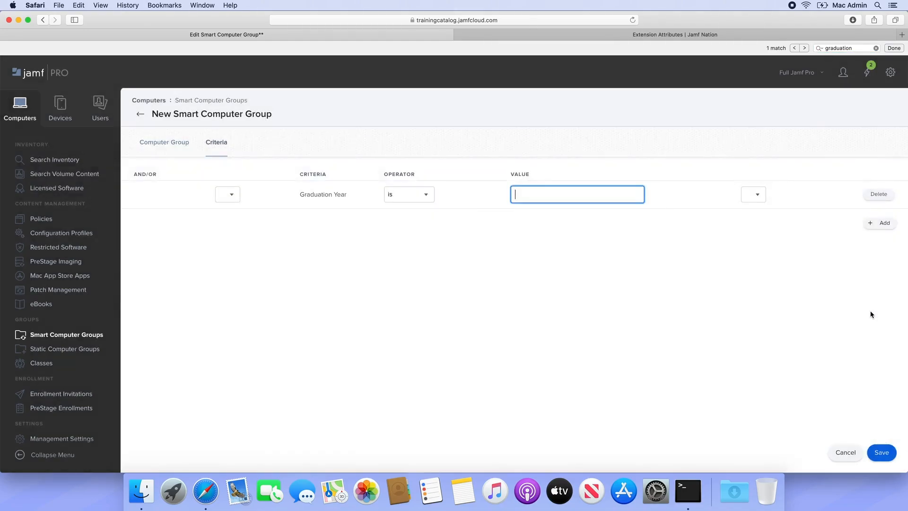
pyautogui.write('2021')
pyautogui.click(879, 455)
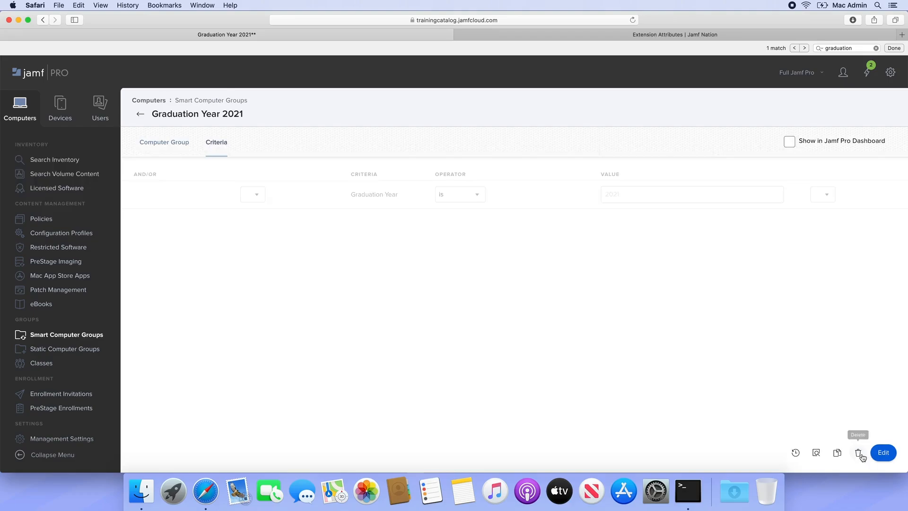
pyautogui.click(817, 453)
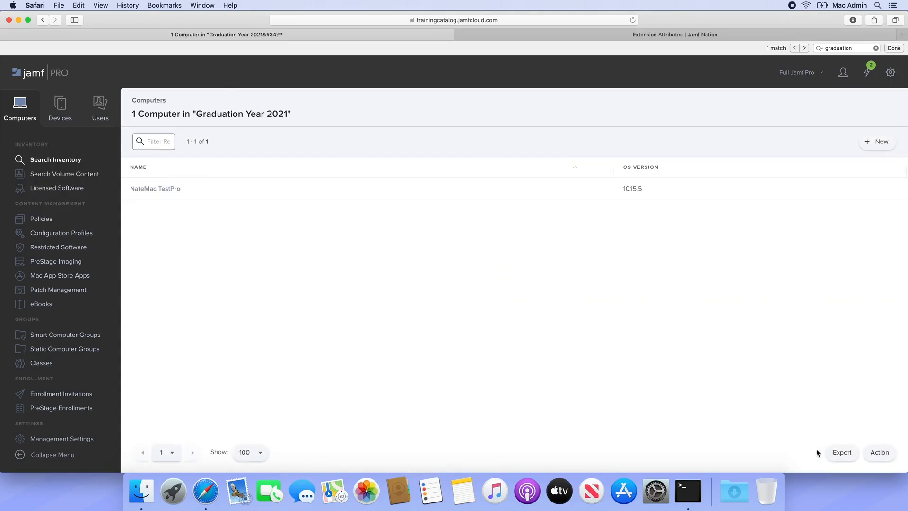